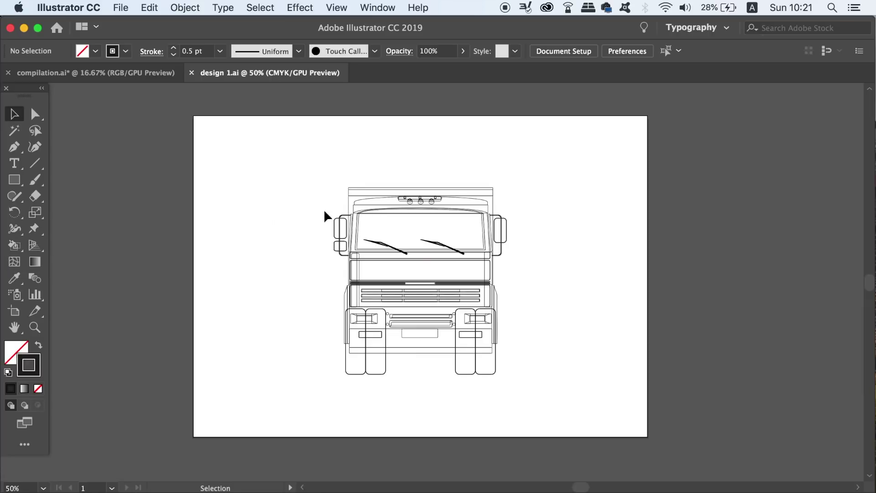
Toggle fill and stroke with Shift+X, ending with the fill set to none.
{"action": "key", "text": "k"}
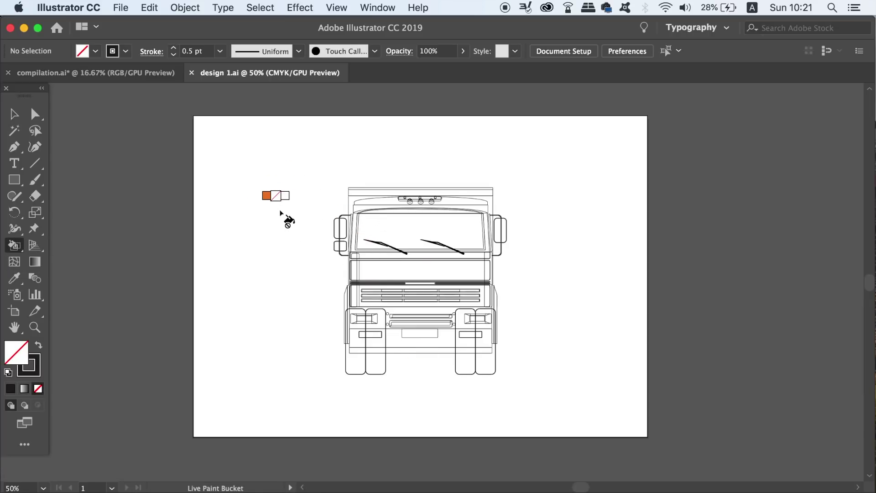
{"action": "key", "text": "shift+x"}
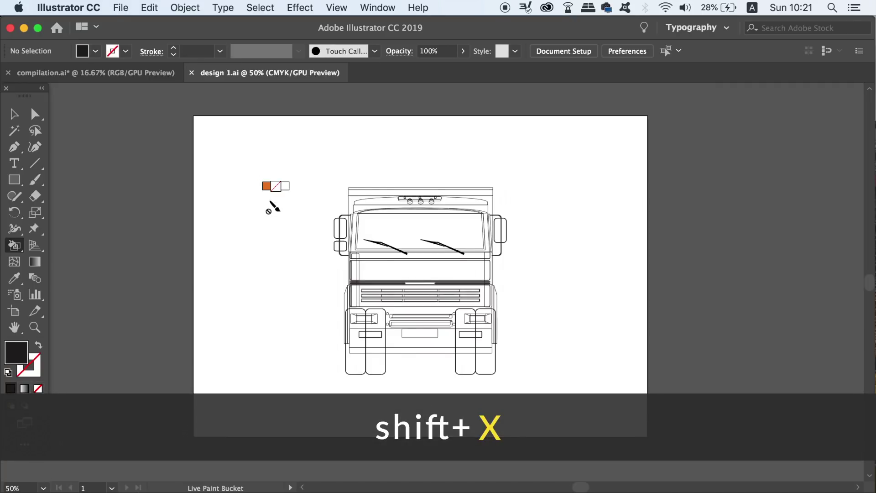
{"action": "key", "text": "shift+x"}
{"action": "key", "text": "shift+x"}
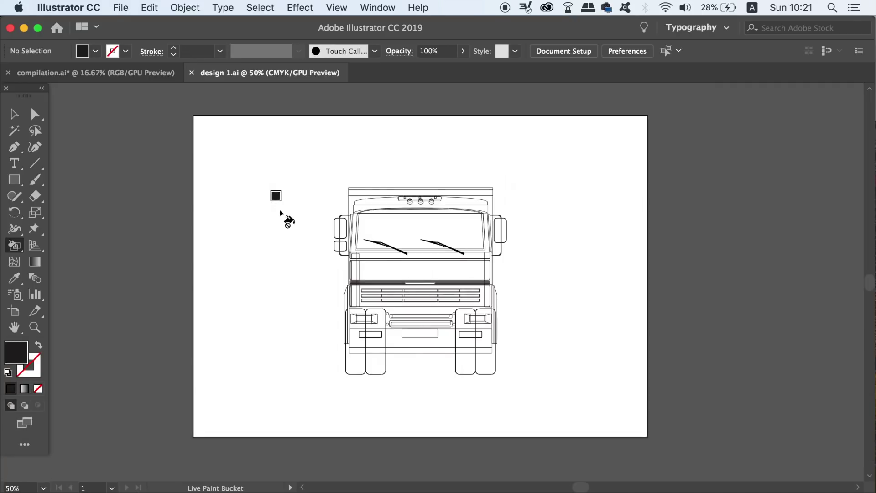
{"action": "key", "text": "shift+x"}
{"action": "key", "text": "v"}
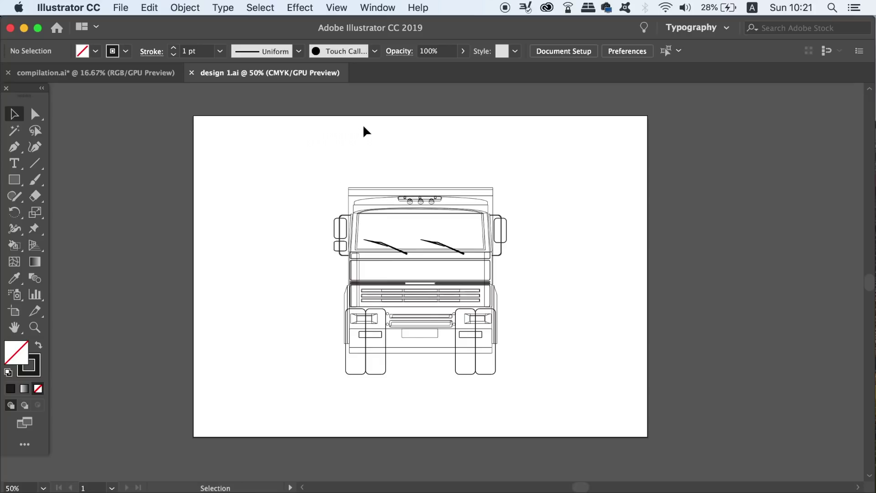
{"action": "key", "text": "v"}
Marquee-select every path of the truck drawing and switch to the Live Paint Bucket.
{"action": "left_click_drag", "start_coordinate": [319, 160], "coordinate": [235, 159]}
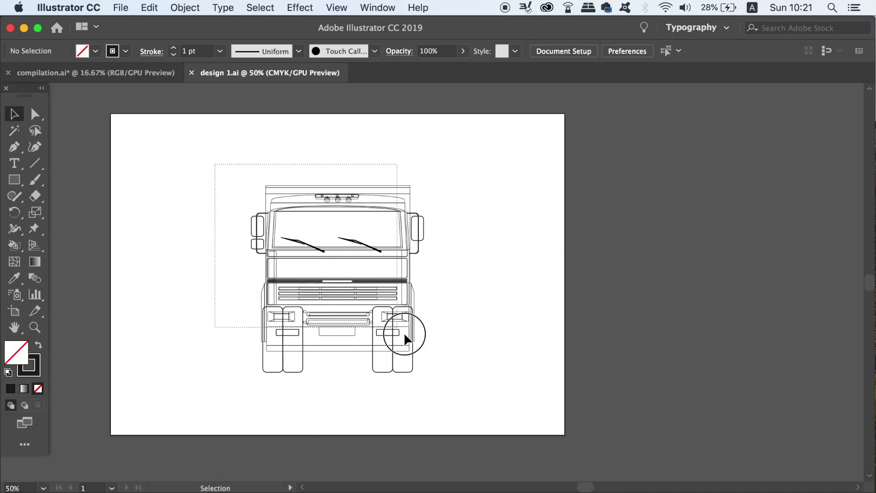
{"action": "left_click_drag", "start_coordinate": [404, 333], "coordinate": [466, 380]}
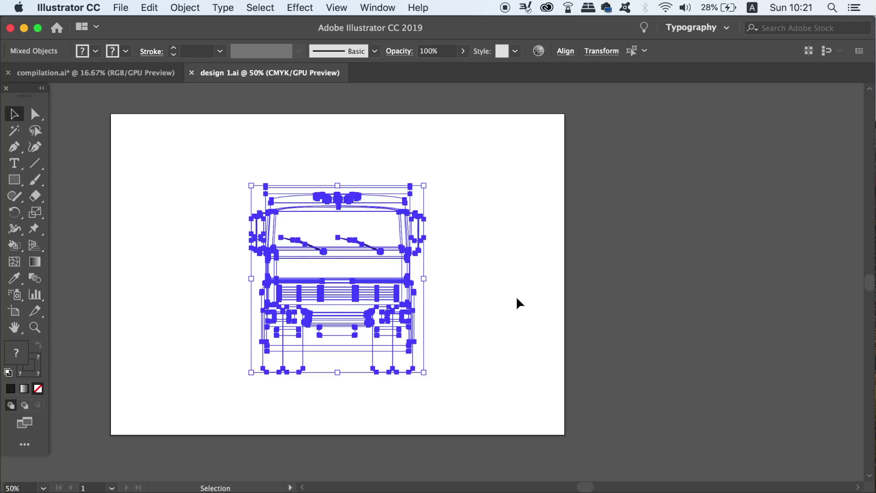
{"action": "key", "text": "k"}
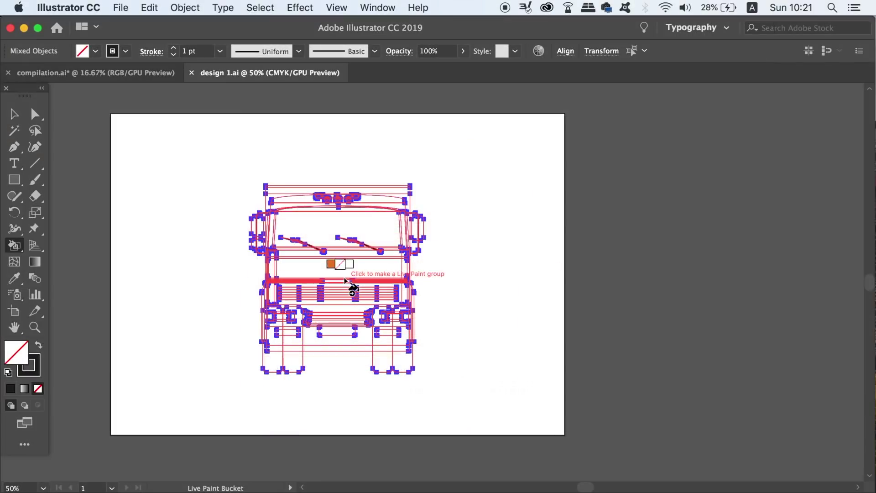
Convert the selected truck paths into a Live Paint group and show the Swatches panel.
{"action": "left_click", "coordinate": [347, 279]}
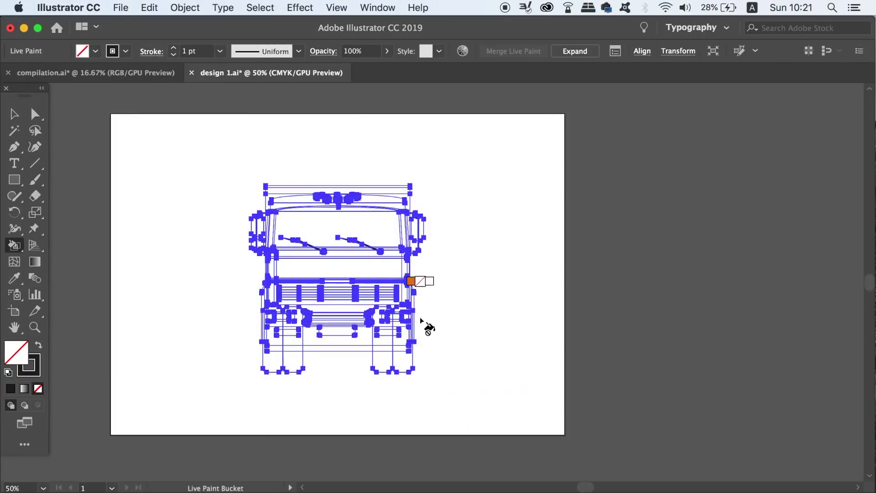
{"action": "key", "text": "v"}
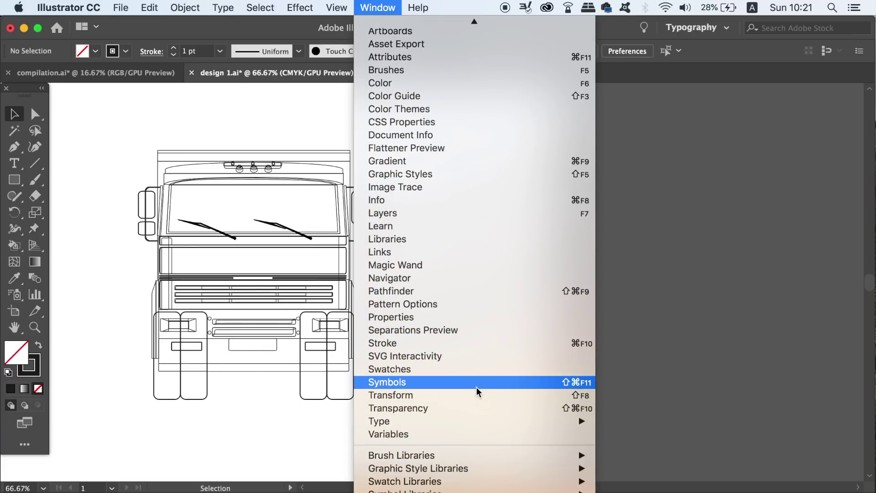
{"action": "left_click", "coordinate": [482, 372]}
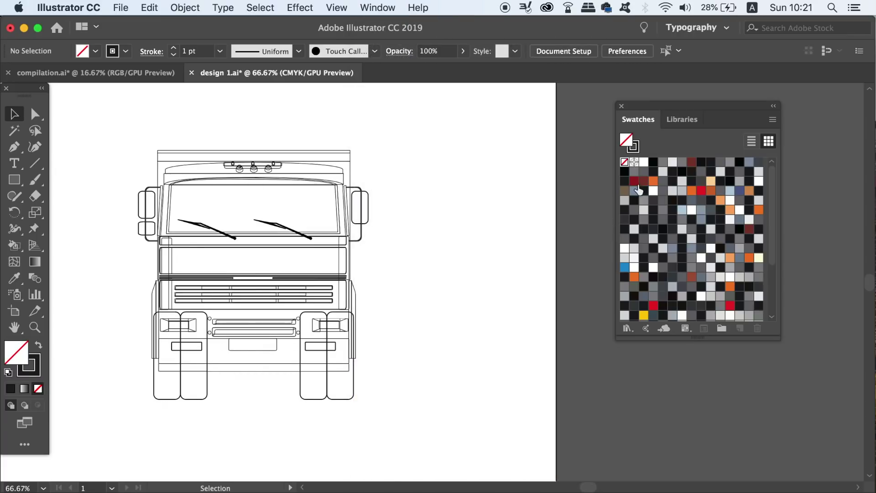
Open the Metal swatch library and enlarge it to show all swatches.
{"action": "left_click", "coordinate": [772, 120]}
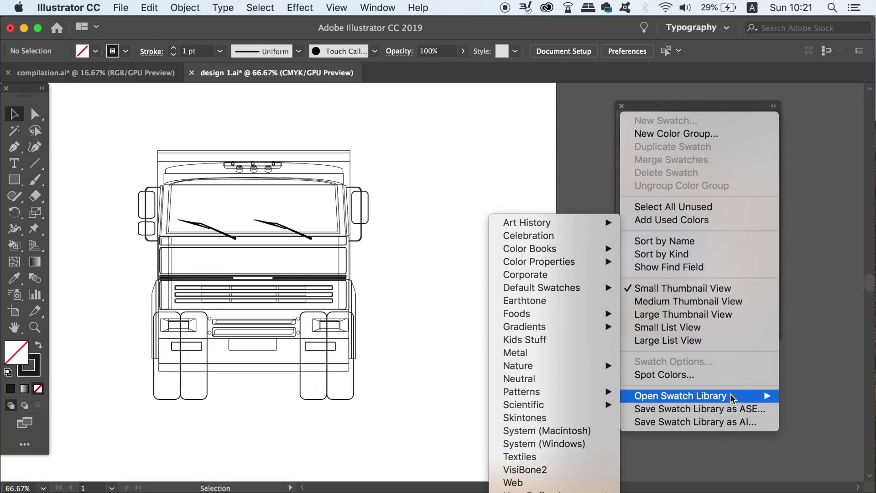
{"action": "mouse_move", "coordinate": [520, 365]}
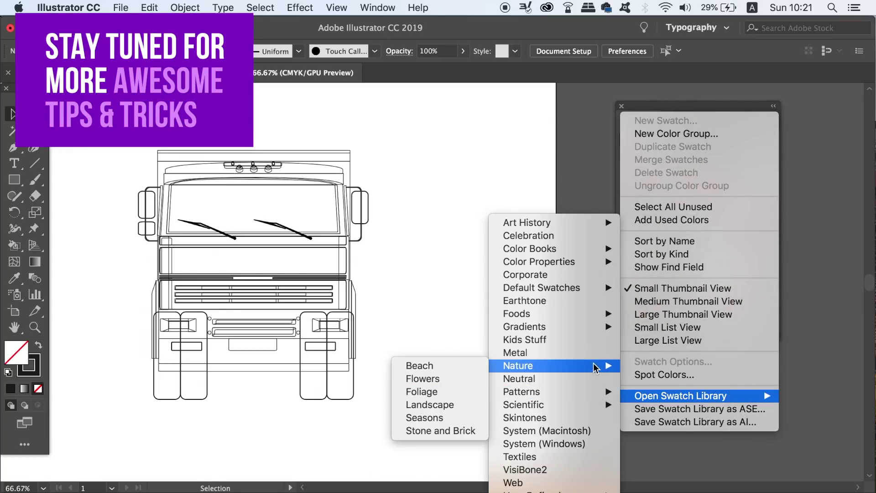
{"action": "left_click", "coordinate": [595, 357]}
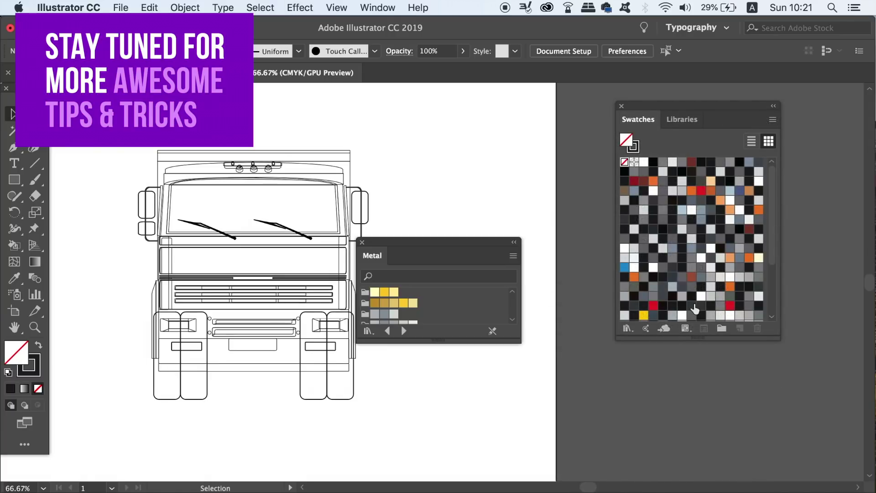
{"action": "left_click_drag", "start_coordinate": [496, 246], "coordinate": [701, 126]}
{"action": "left_click_drag", "start_coordinate": [725, 225], "coordinate": [766, 406]}
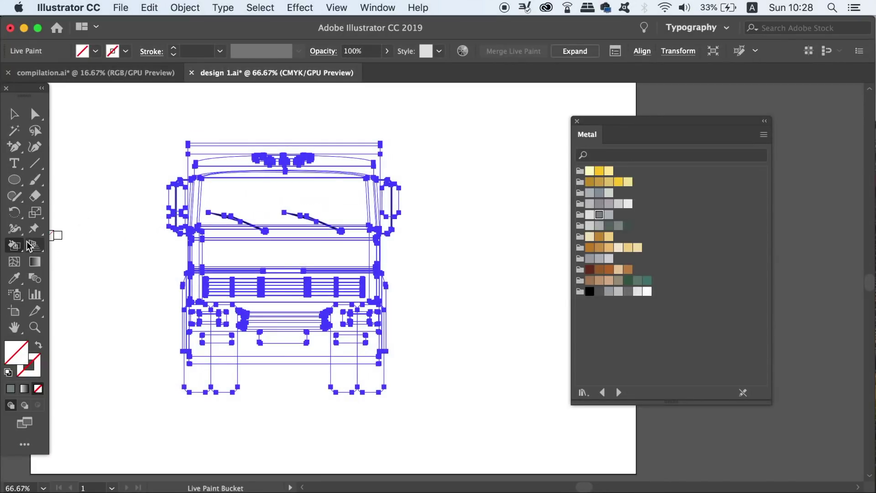
Set the Live Paint Bucket to Paint Fills only with a Light Red 4 pt highlight.
{"action": "double_click", "coordinate": [14, 245]}
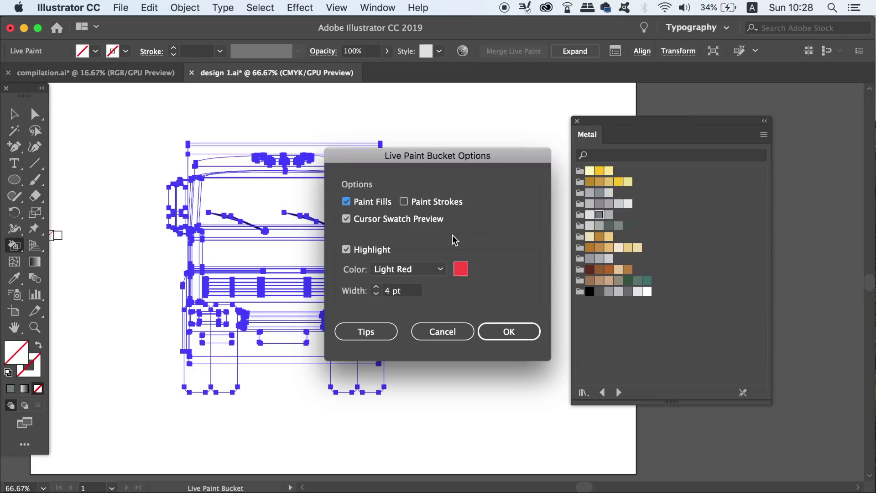
{"action": "left_click", "coordinate": [503, 330]}
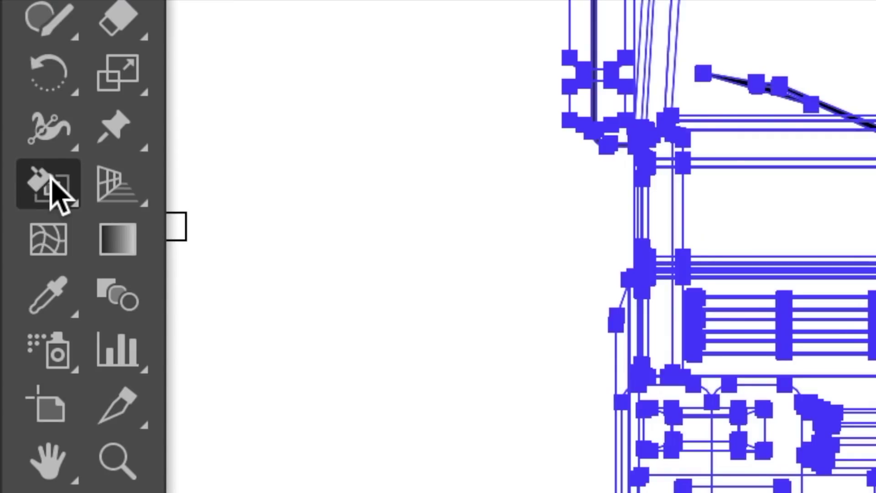
{"action": "left_click_drag", "start_coordinate": [15, 247], "coordinate": [140, 281]}
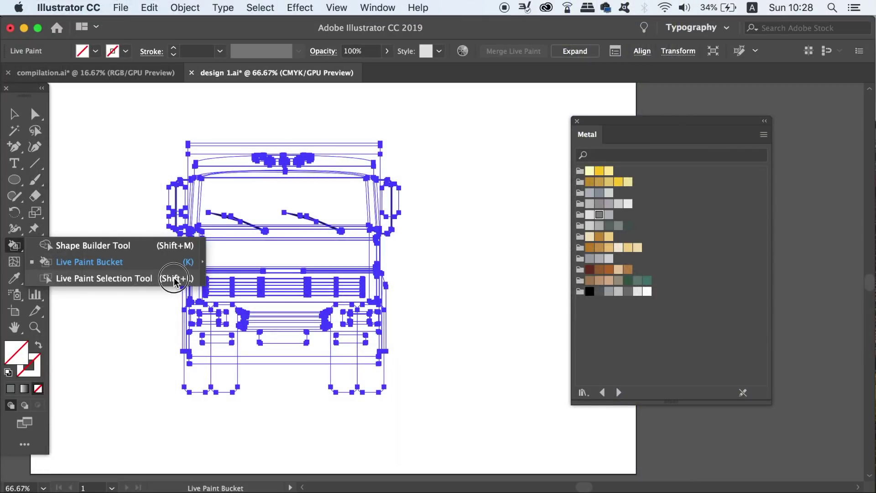
Select the windshield and the two strips below it and fill them with a tan Metal swatch.
{"action": "left_click", "coordinate": [174, 281]}
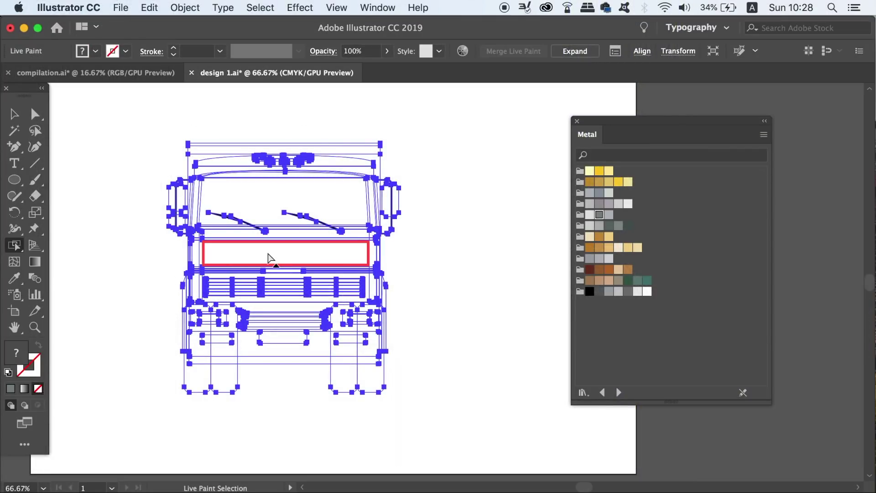
{"action": "left_click", "coordinate": [342, 210]}
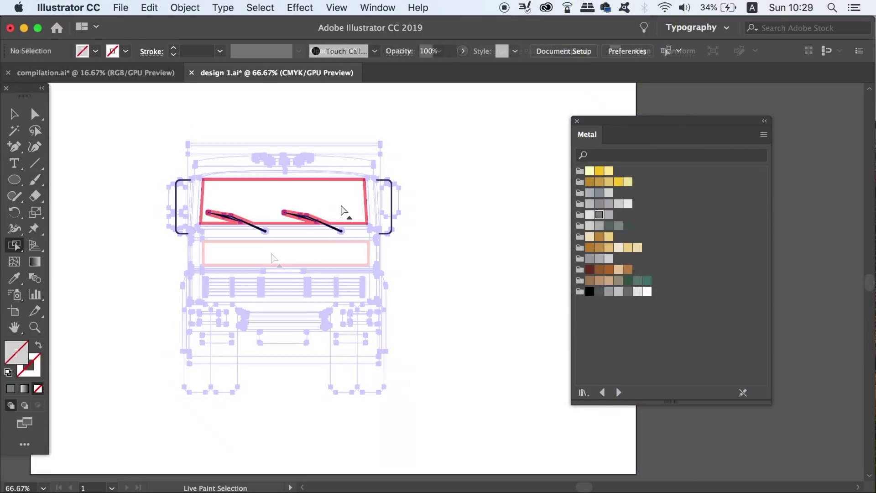
{"action": "left_click", "coordinate": [311, 253], "text": "shift"}
{"action": "left_click", "coordinate": [320, 300], "text": "shift"}
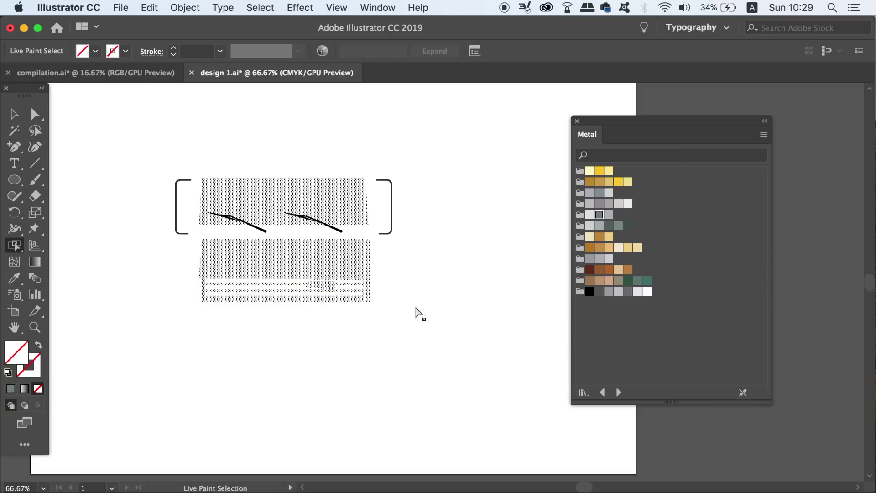
{"action": "left_click", "coordinate": [610, 239], "text": "shift"}
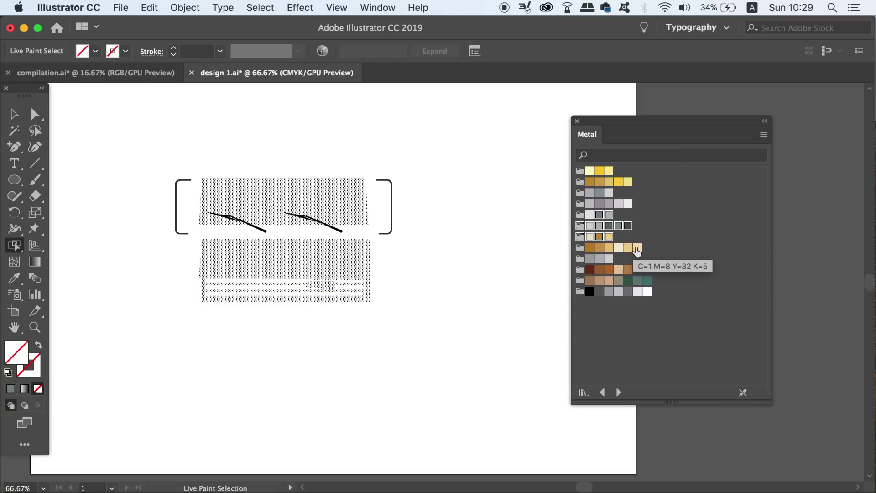
{"action": "left_click", "coordinate": [637, 247]}
{"action": "left_click", "coordinate": [609, 247]}
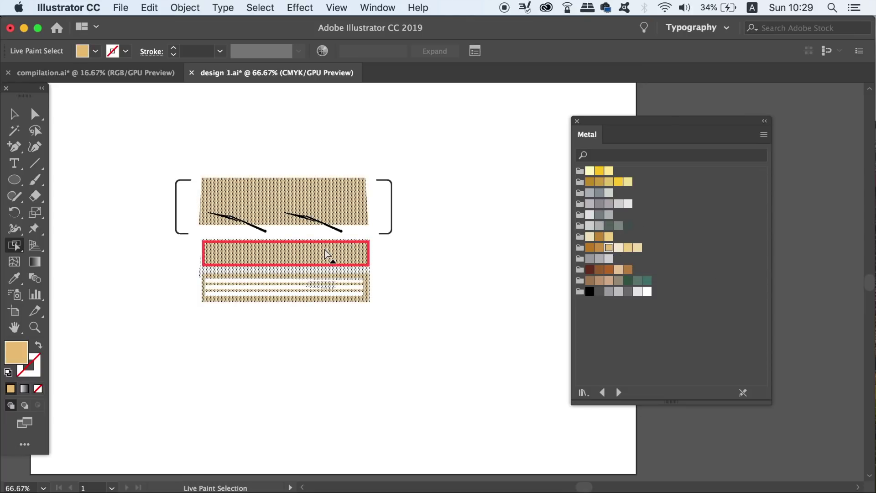
Marquee-select the entire truck and make it a Live Paint group.
{"action": "key", "text": "k"}
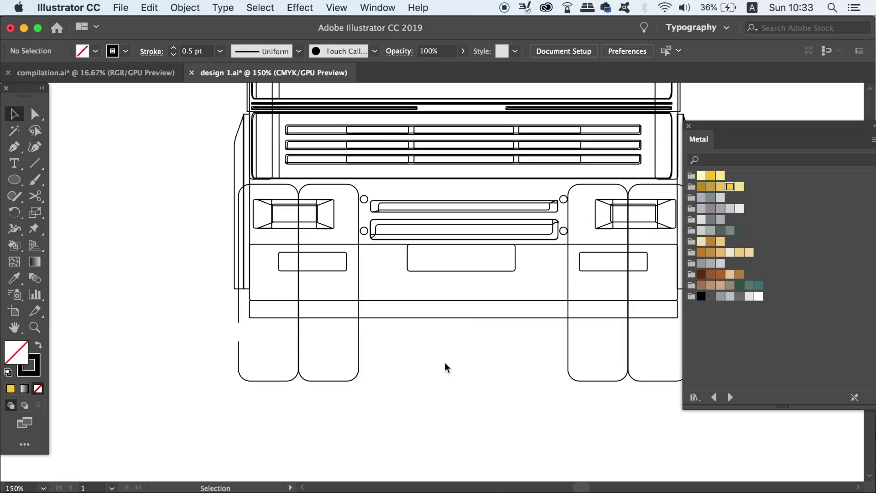
{"action": "key", "text": "super+1"}
{"action": "key", "text": "v"}
{"action": "left_click_drag", "start_coordinate": [417, 269], "coordinate": [406, 313]}
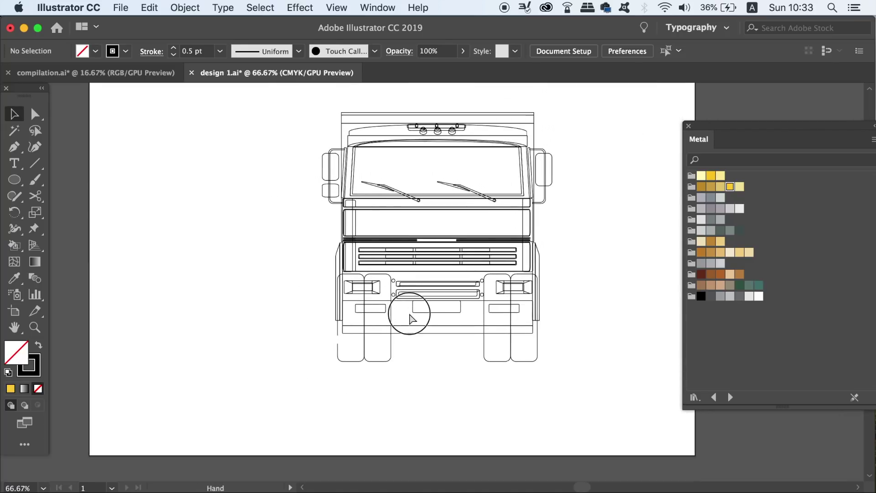
{"action": "mouse_move", "coordinate": [272, 117]}
{"action": "left_mouse_down"}
{"action": "mouse_move", "coordinate": [557, 355]}
{"action": "mouse_move", "coordinate": [576, 396]}
{"action": "left_mouse_up"}
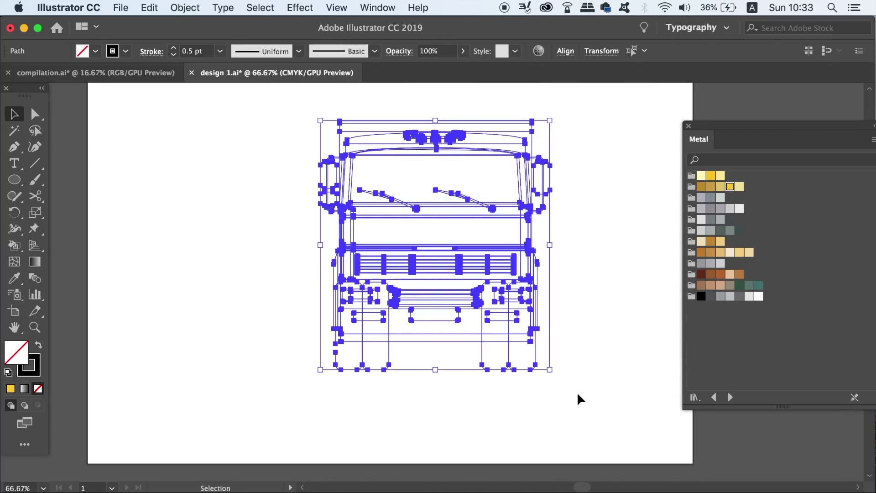
{"action": "key", "text": "k"}
{"action": "left_click", "coordinate": [509, 318]}
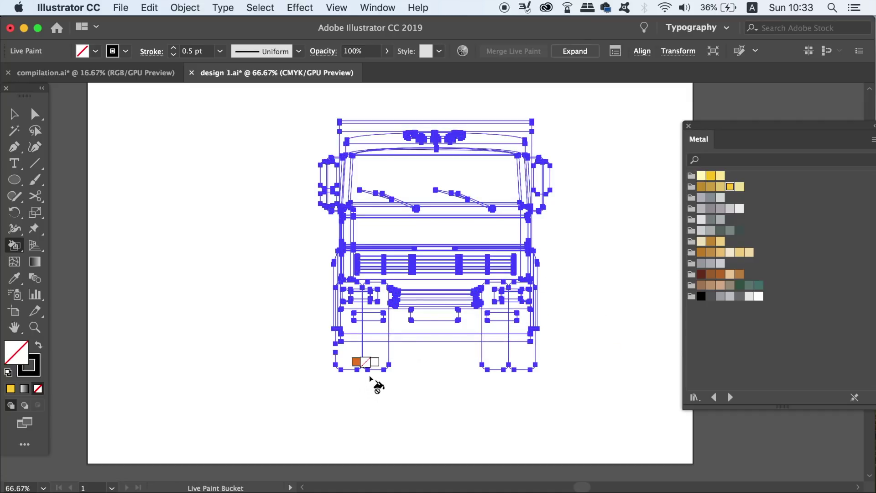
Fill the lower-left bumper region and the strip below it black.
{"action": "key", "text": "v"}
{"action": "key", "text": "super+1"}
{"action": "key", "text": "super+equal"}
{"action": "key", "text": "super+equal"}
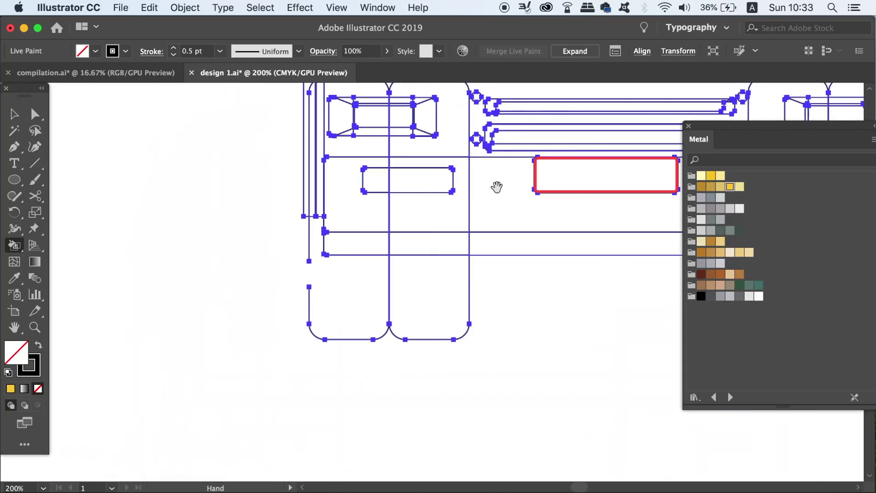
{"action": "left_click_drag", "start_coordinate": [332, 254], "coordinate": [310, 279]}
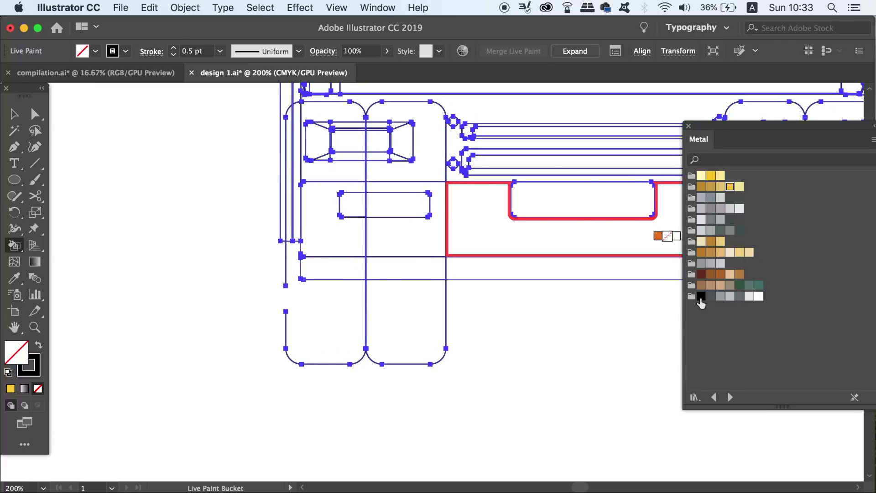
{"action": "left_click", "coordinate": [700, 298]}
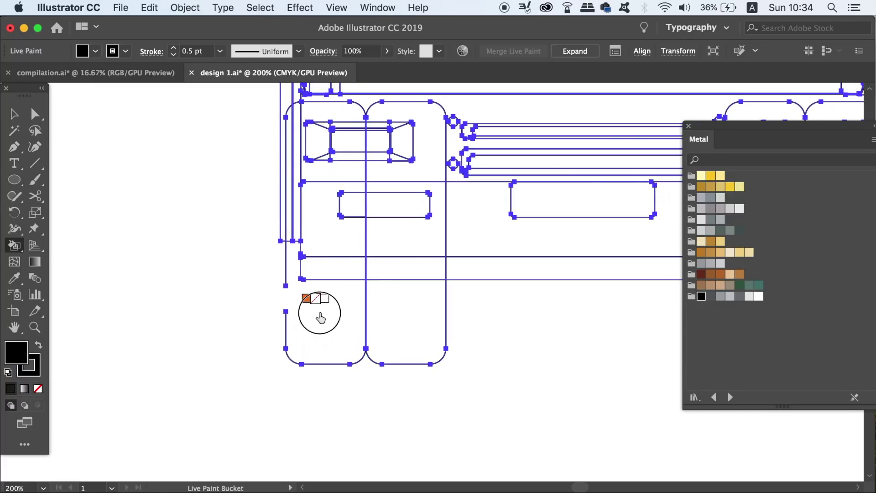
{"action": "left_click", "coordinate": [327, 236]}
{"action": "left_click", "coordinate": [322, 269]}
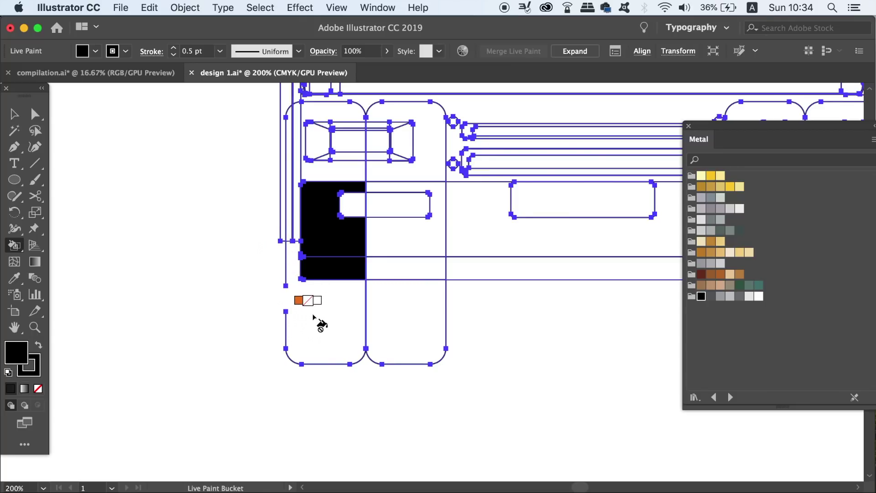
{"action": "left_click", "coordinate": [185, 8]}
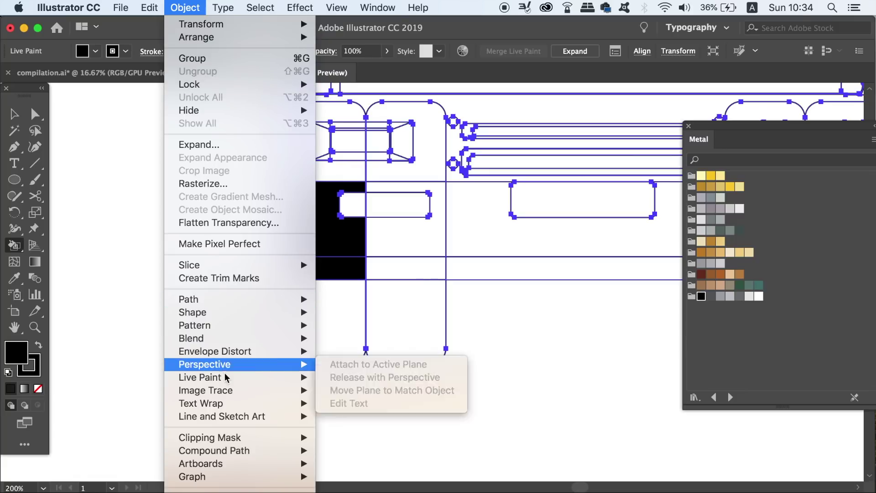
In Gap Options, stop paint at Large Gaps and close the eight gaps with paths.
{"action": "mouse_move", "coordinate": [200, 377]}
{"action": "left_click", "coordinate": [377, 426]}
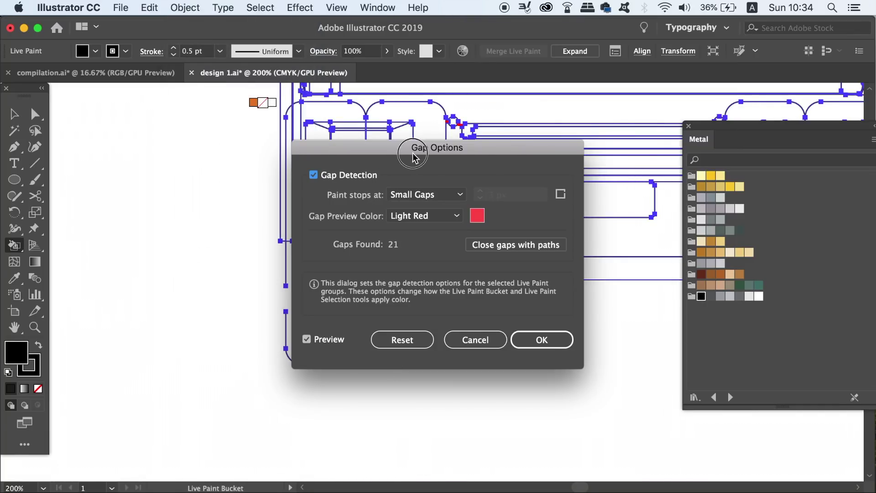
{"action": "left_click_drag", "start_coordinate": [427, 147], "coordinate": [528, 153]}
{"action": "left_click", "coordinate": [537, 197]}
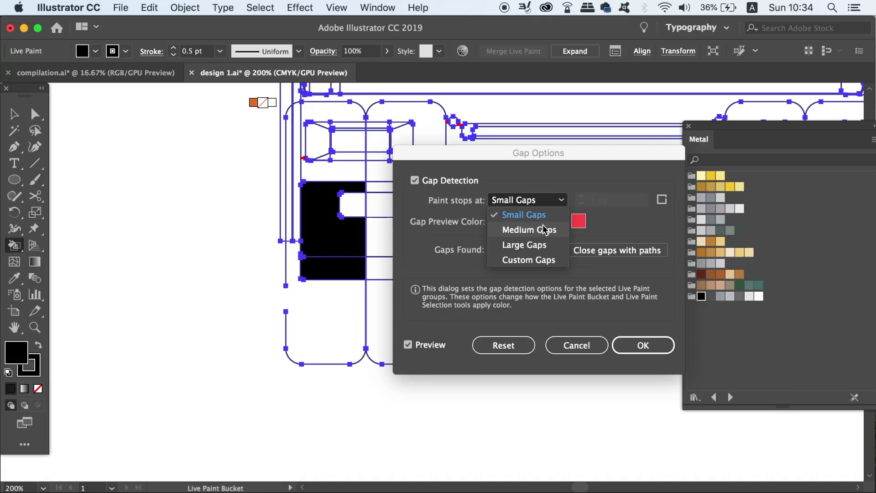
{"action": "left_click", "coordinate": [537, 243]}
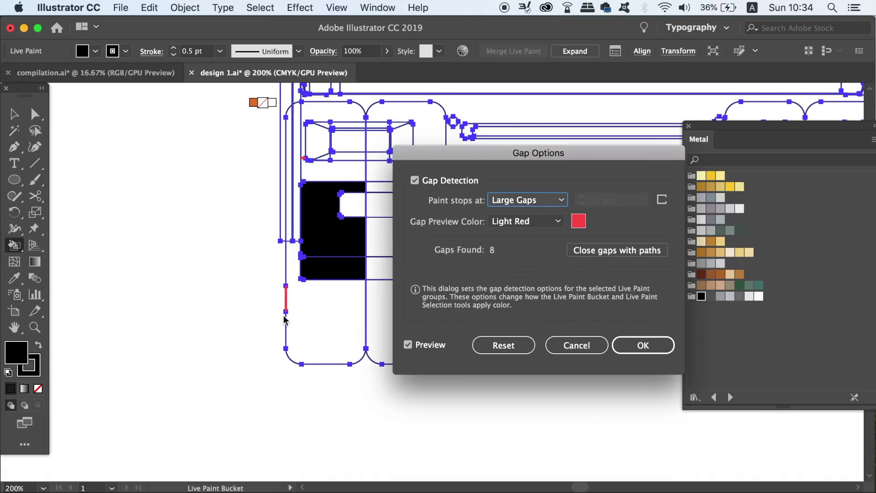
{"action": "left_click", "coordinate": [641, 350]}
{"action": "left_click", "coordinate": [610, 254]}
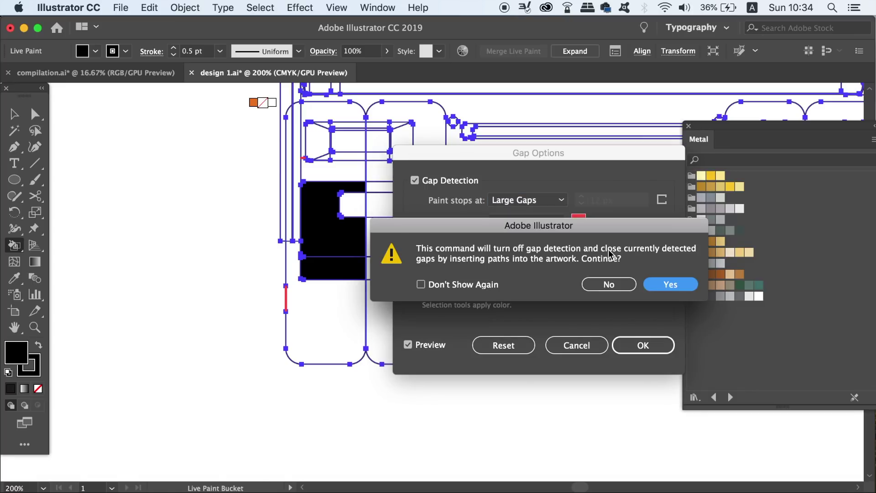
{"action": "left_click", "coordinate": [694, 286]}
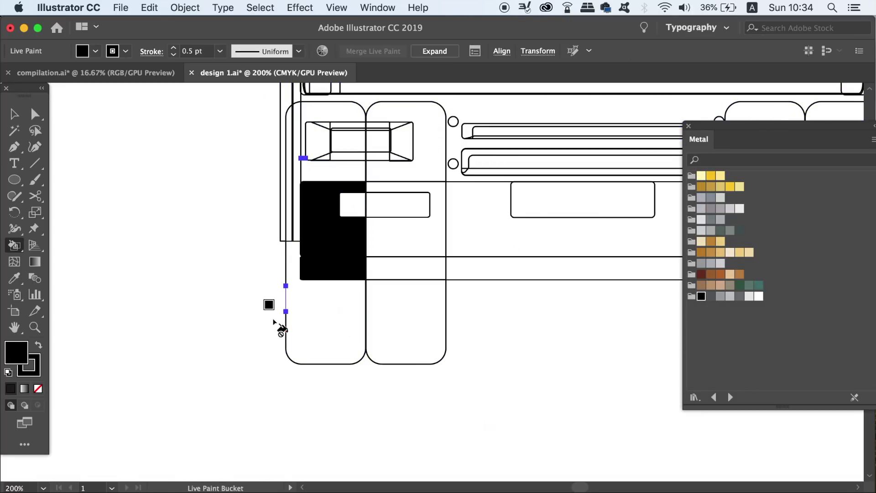
Fill the left wheels, top-left headlight corner and middle-column cells black.
{"action": "left_click", "coordinate": [315, 324]}
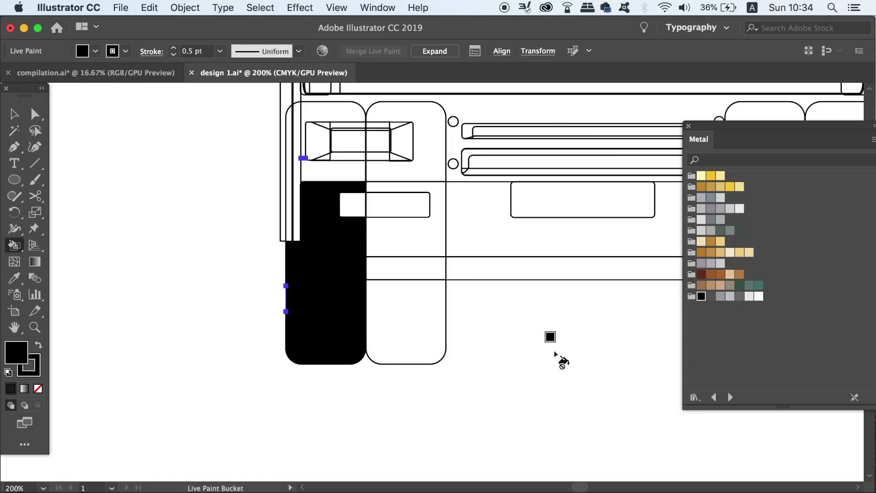
{"action": "left_click", "coordinate": [303, 137]}
{"action": "left_click", "coordinate": [401, 201]}
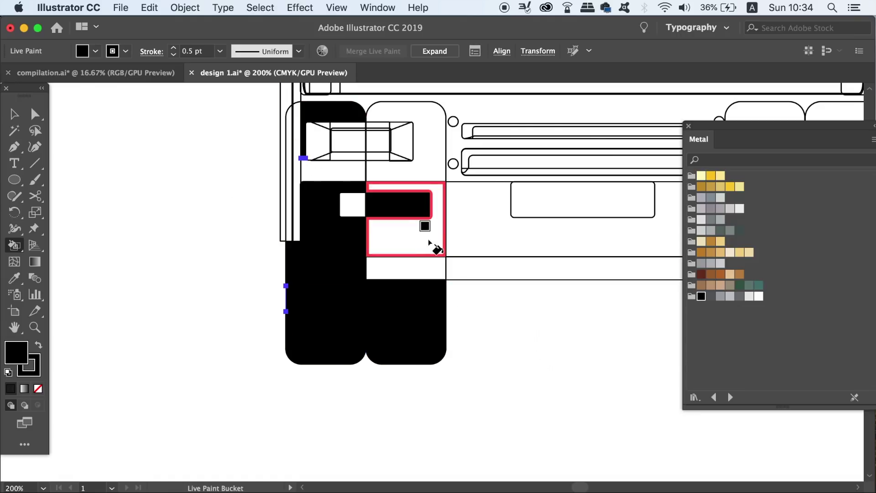
{"action": "left_click", "coordinate": [440, 292]}
{"action": "left_click", "coordinate": [425, 269]}
{"action": "left_click", "coordinate": [406, 237]}
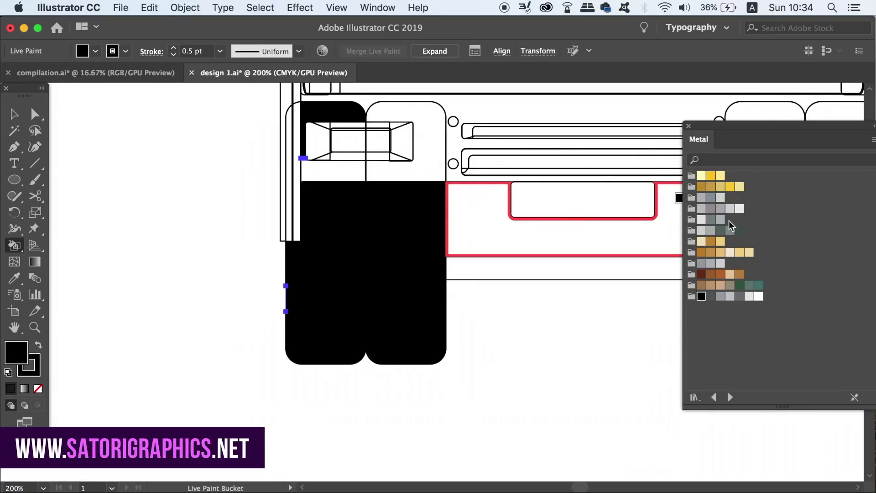
Fill the central lower panel and upper grille panel with yellow.
{"action": "left_click", "coordinate": [730, 186]}
{"action": "left_click", "coordinate": [532, 254]}
{"action": "scroll", "coordinate": [532, 254], "scroll_direction": "right", "scroll_amount": 5}
{"action": "left_click", "coordinate": [397, 129]}
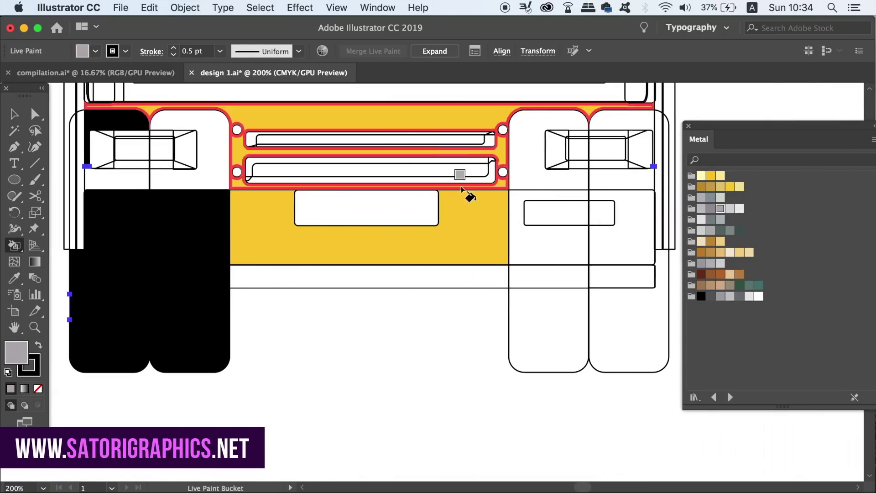
{"action": "left_click", "coordinate": [720, 208]}
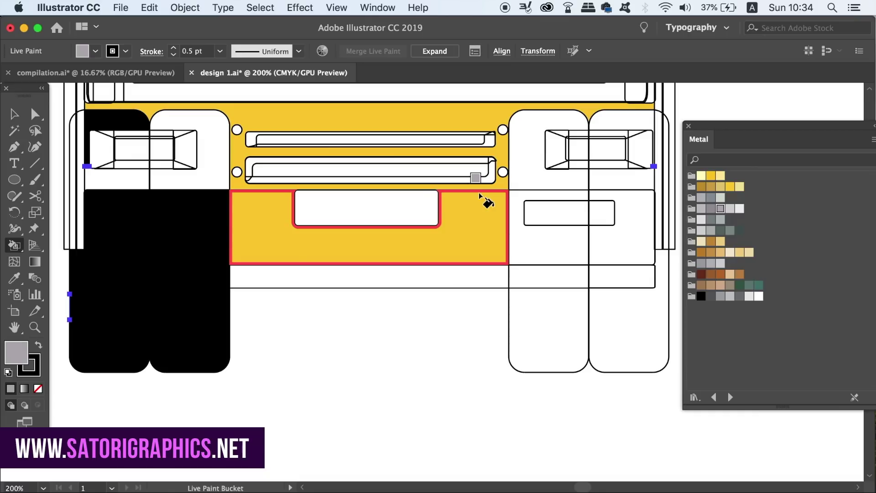